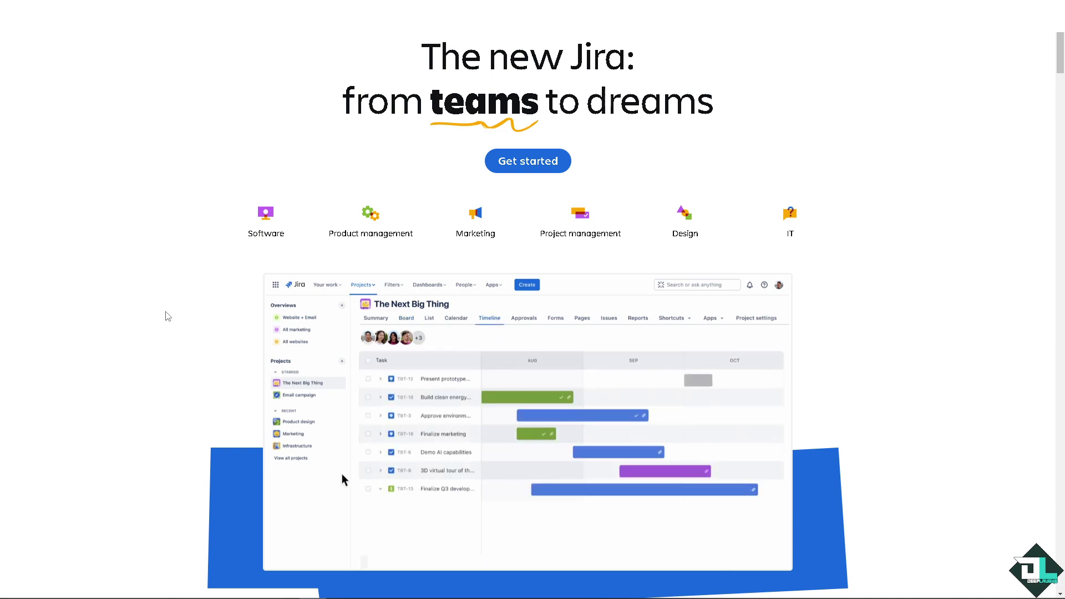
Step: Get started from the Jira landing page toward the DEEPLAUGHSchannel backlog
{"action": "left_click", "coordinate": [542, 169]}
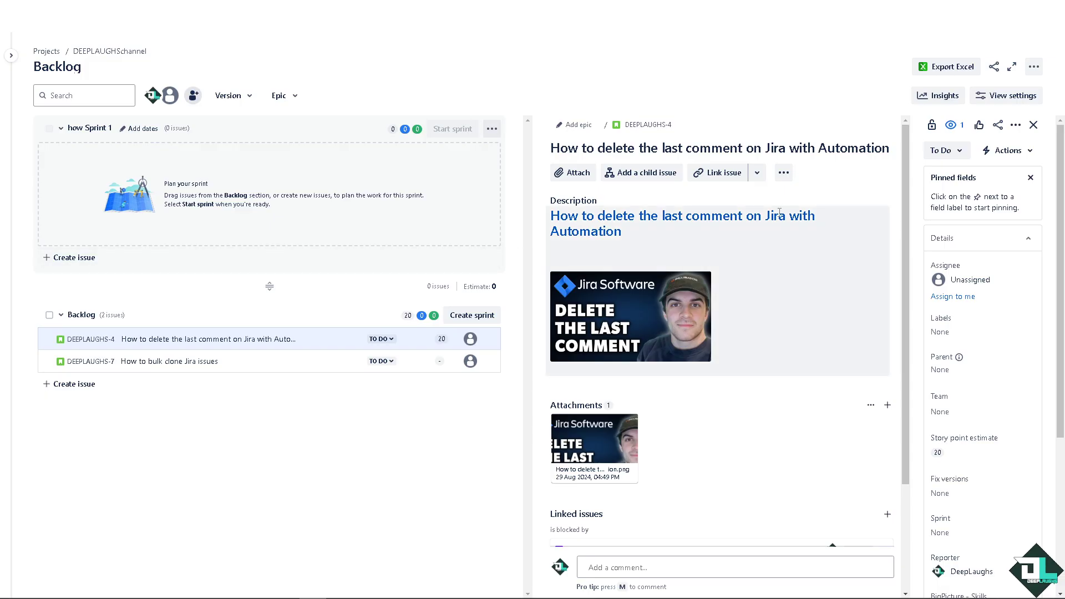
{"action": "scroll", "coordinate": [756, 270], "scroll_direction": "down", "scroll_amount": 2}
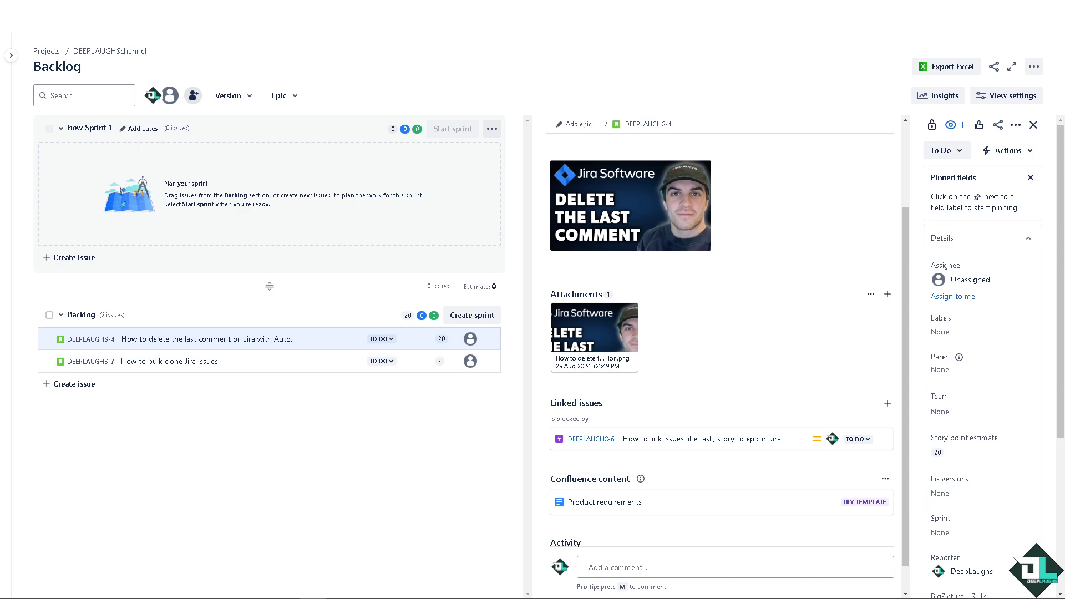
Step: Save the comment repeating the issue title on DEEPLAUGHS-4 and start another comment
{"action": "left_click", "coordinate": [621, 567]}
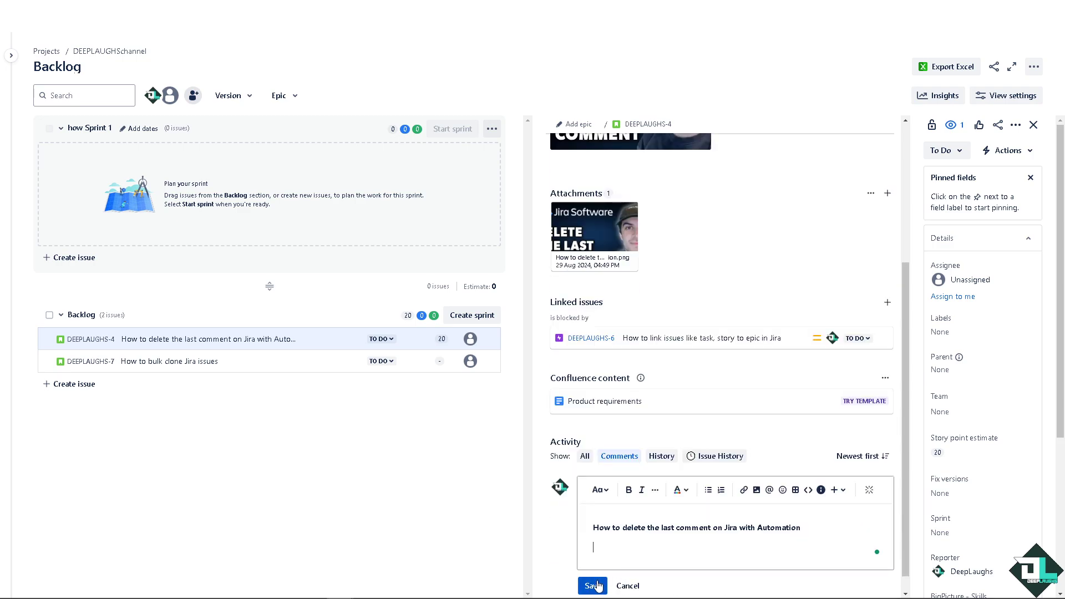
{"action": "left_click", "coordinate": [593, 587]}
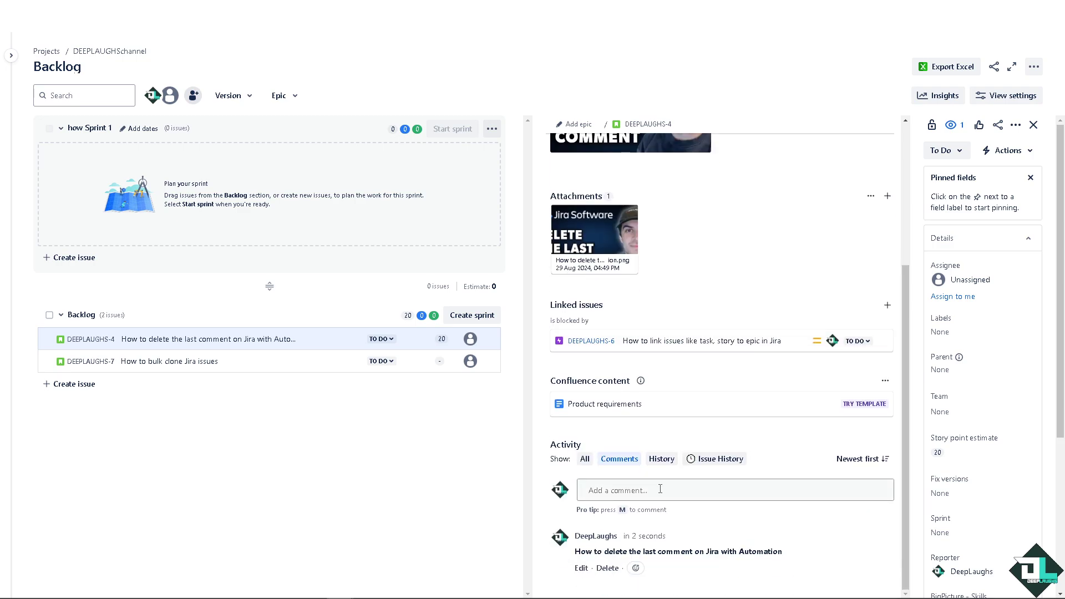
{"action": "left_click", "coordinate": [660, 489]}
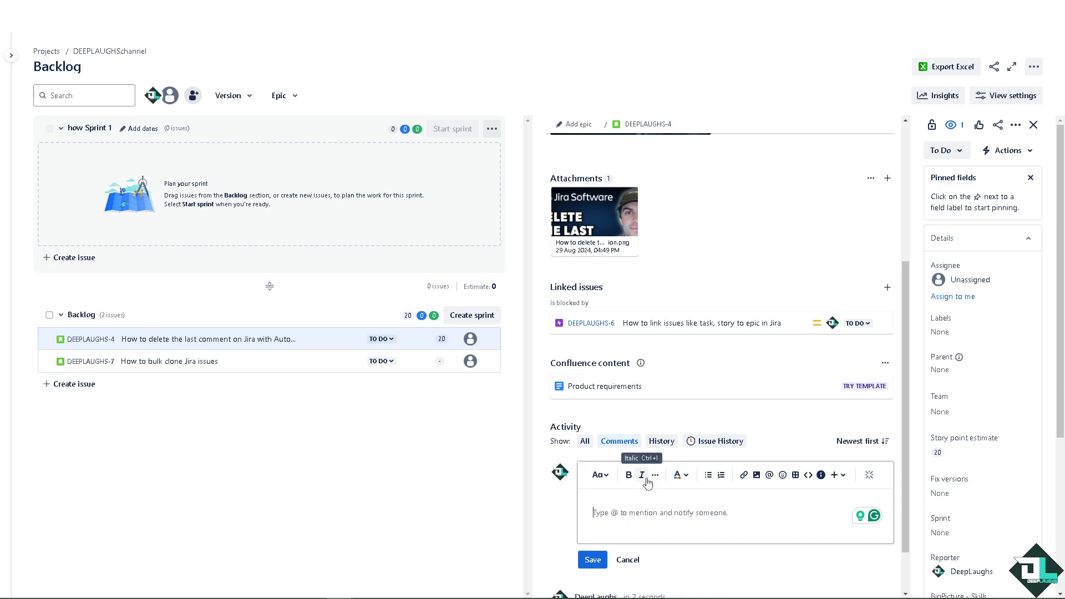
{"action": "scroll", "coordinate": [977, 426], "scroll_direction": "down", "scroll_amount": 1}
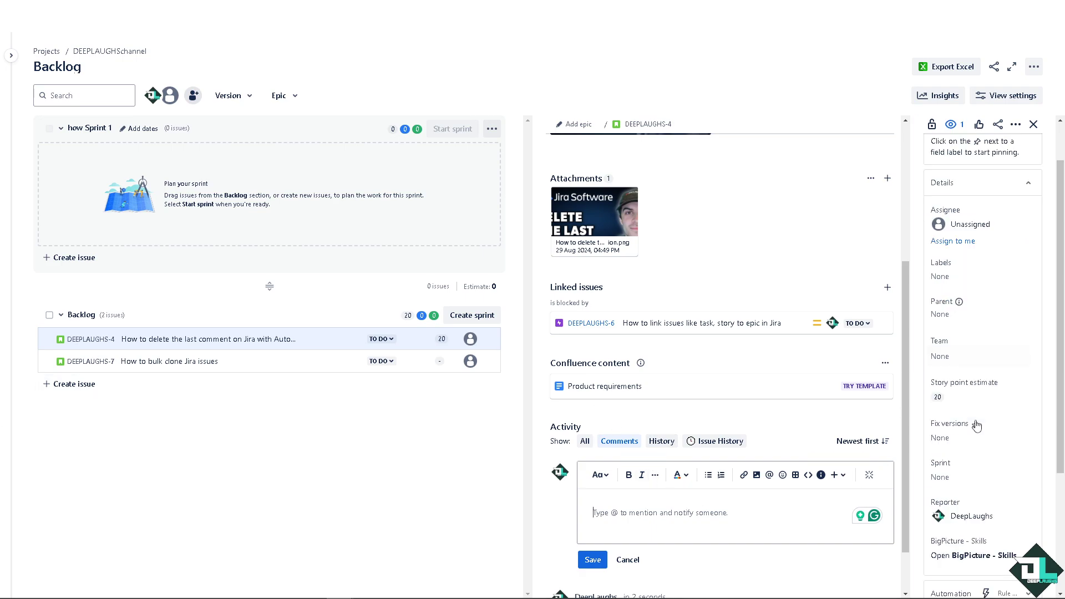
{"action": "scroll", "coordinate": [977, 425], "scroll_direction": "down", "scroll_amount": 1}
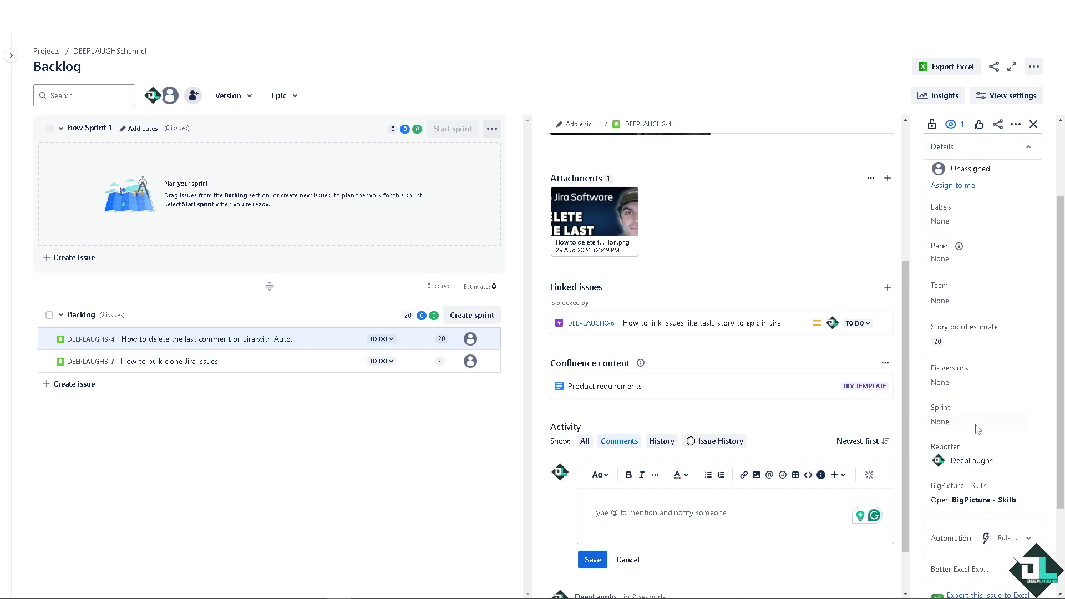
{"action": "left_click", "coordinate": [1029, 540]}
{"action": "scroll", "coordinate": [964, 546], "scroll_direction": "down", "scroll_amount": 1}
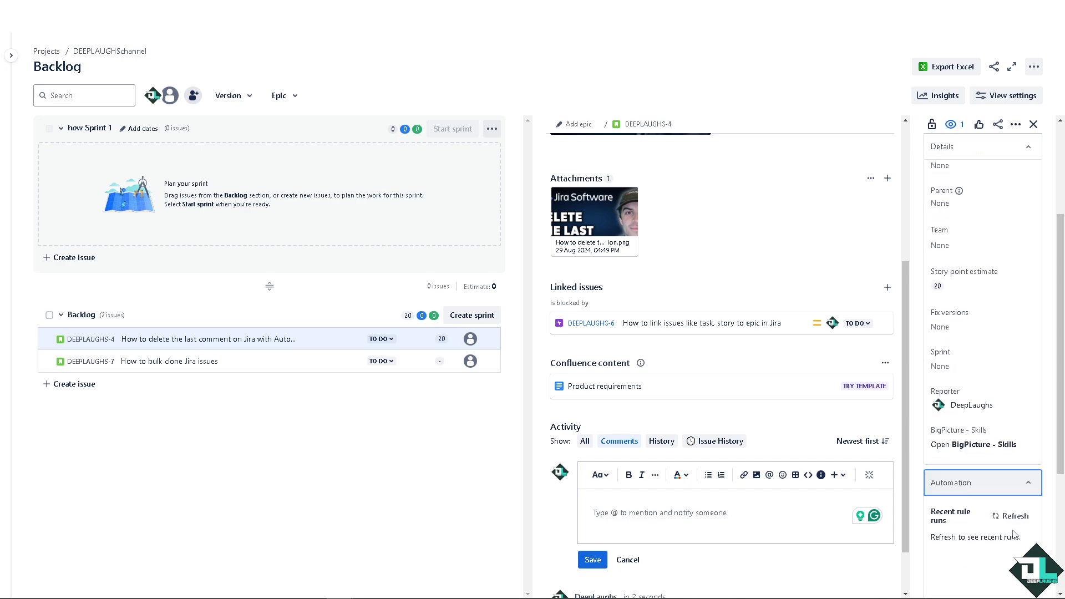
{"action": "left_click", "coordinate": [933, 490]}
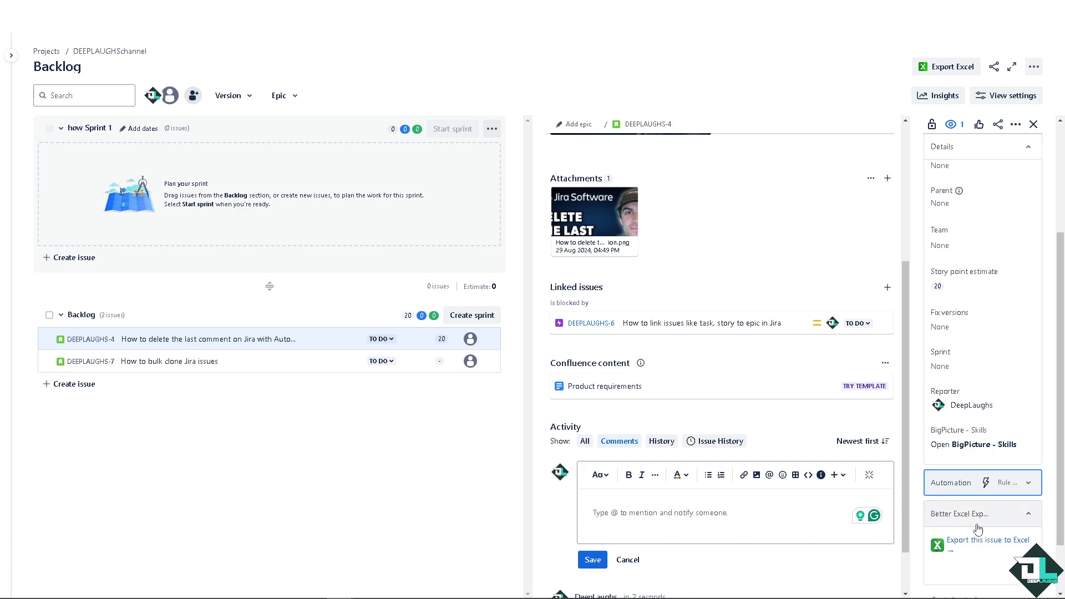
{"action": "scroll", "coordinate": [978, 531], "scroll_direction": "down", "scroll_amount": 1}
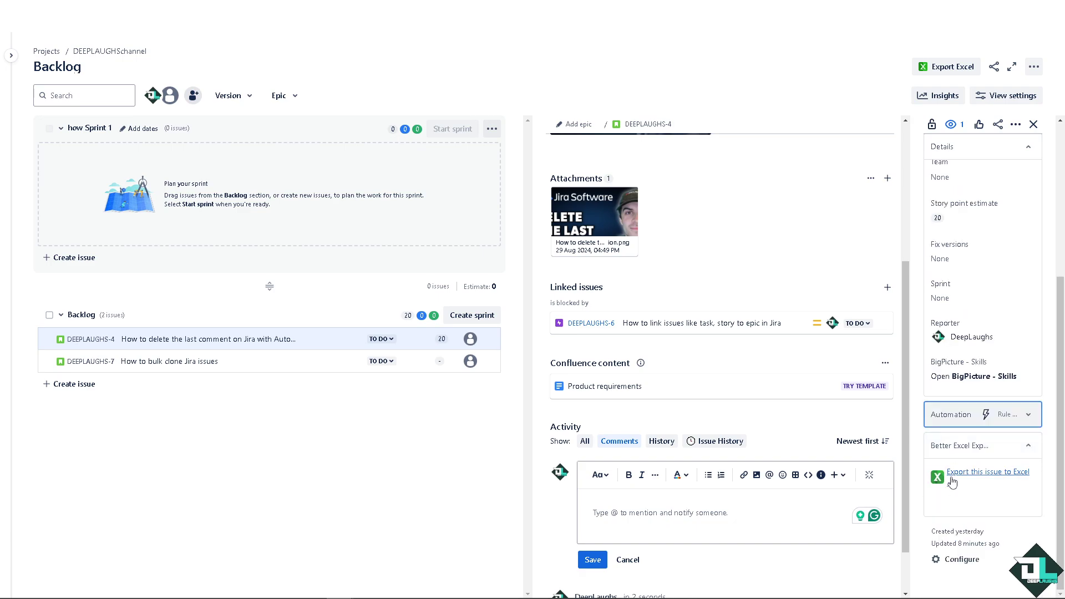
{"action": "left_click", "coordinate": [996, 423]}
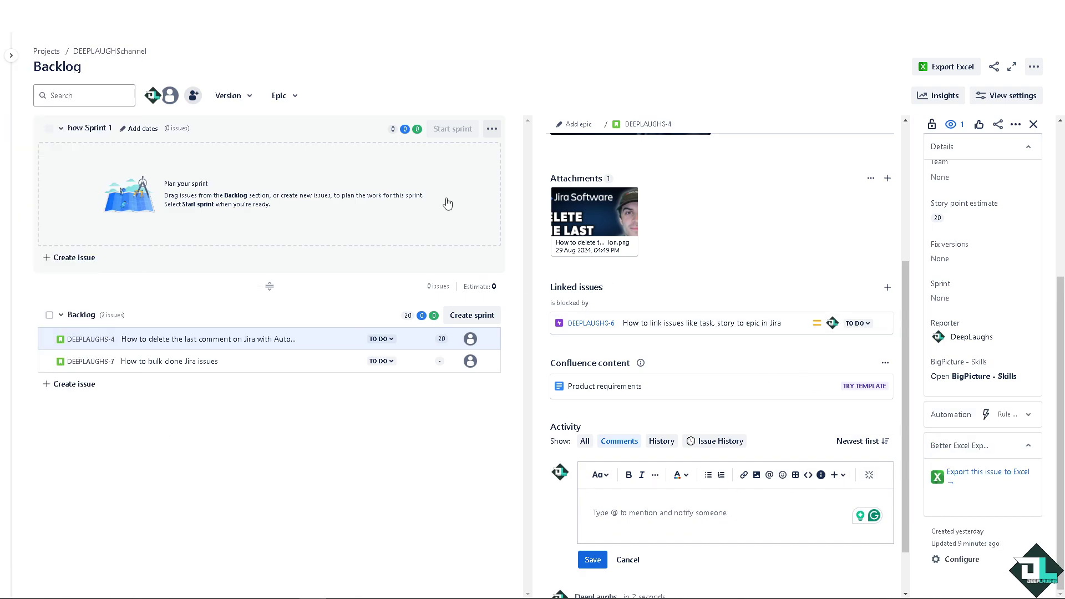
Step: Reach the Automation page in the DEEPLAUGHSchannel project settings
{"action": "left_click", "coordinate": [10, 58]}
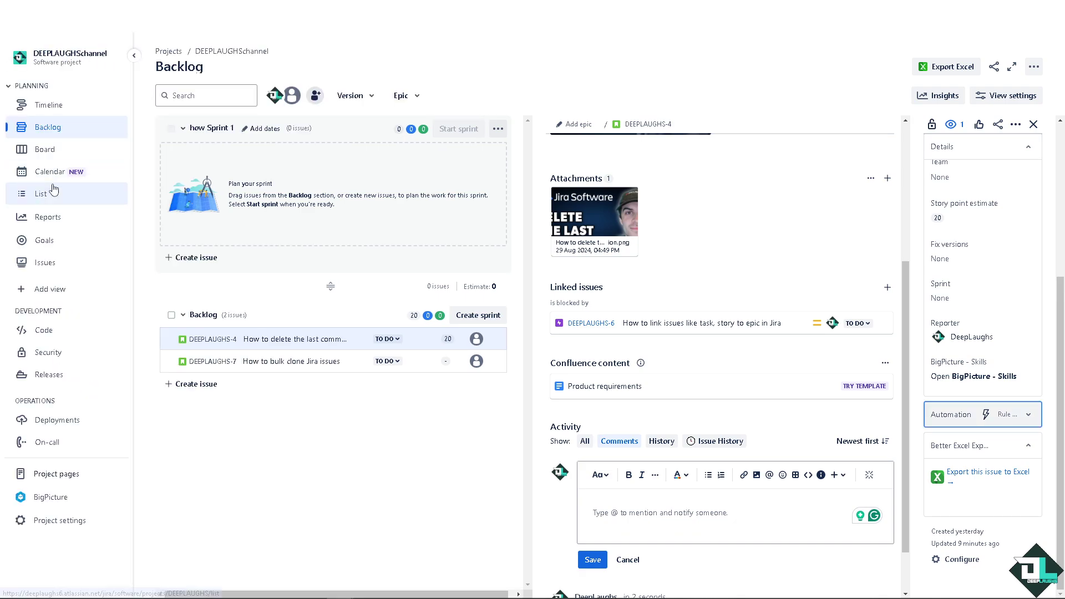
{"action": "left_click", "coordinate": [59, 521]}
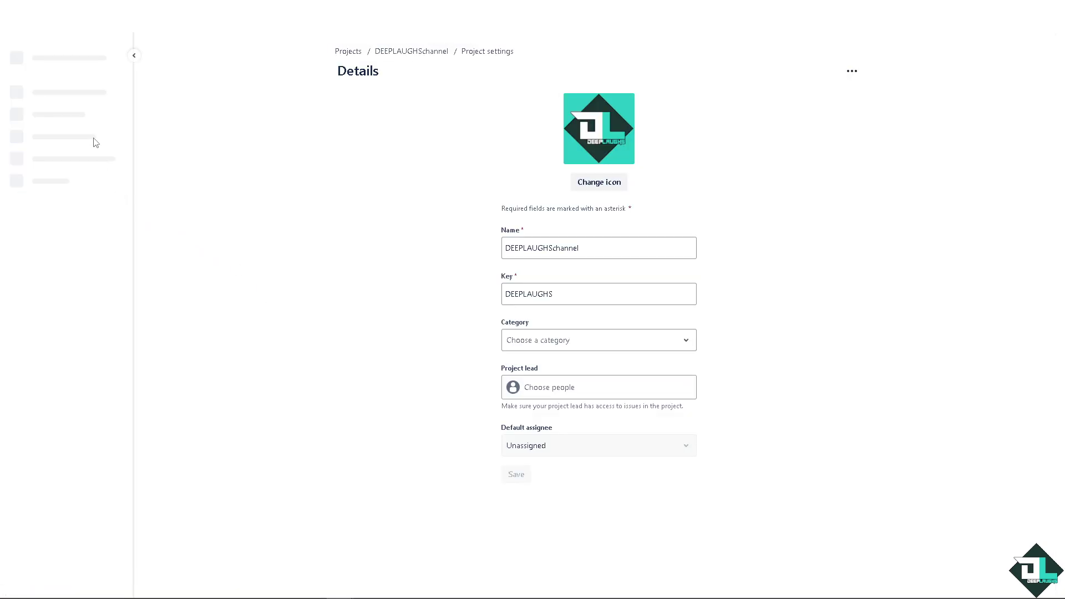
{"action": "left_click", "coordinate": [55, 185]}
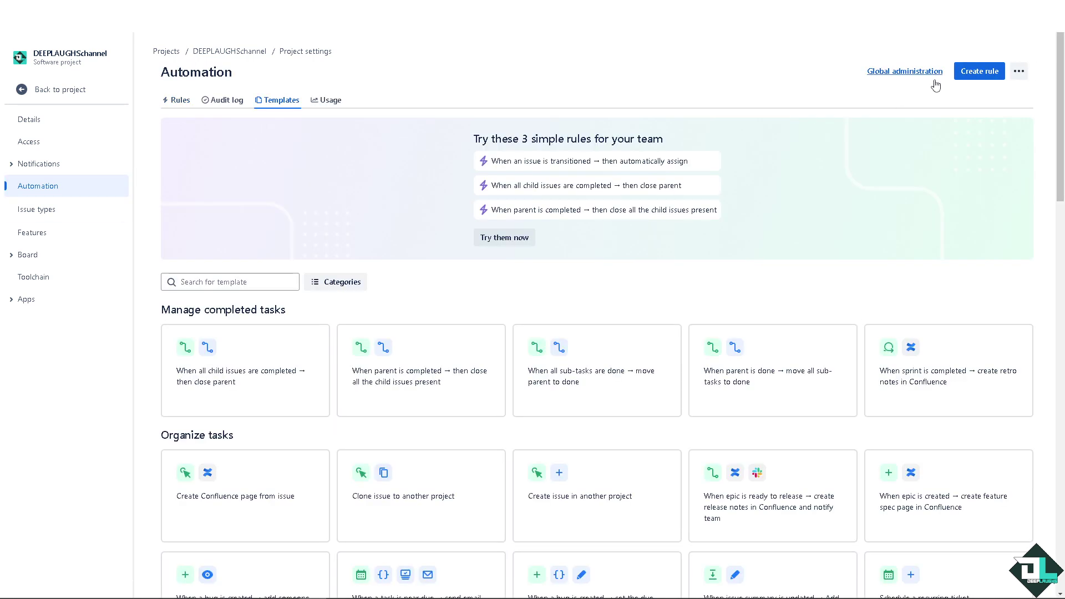
Step: Create a new rule with the 'Issue comment deleted' trigger, dismissing the tour
{"action": "left_click", "coordinate": [988, 74]}
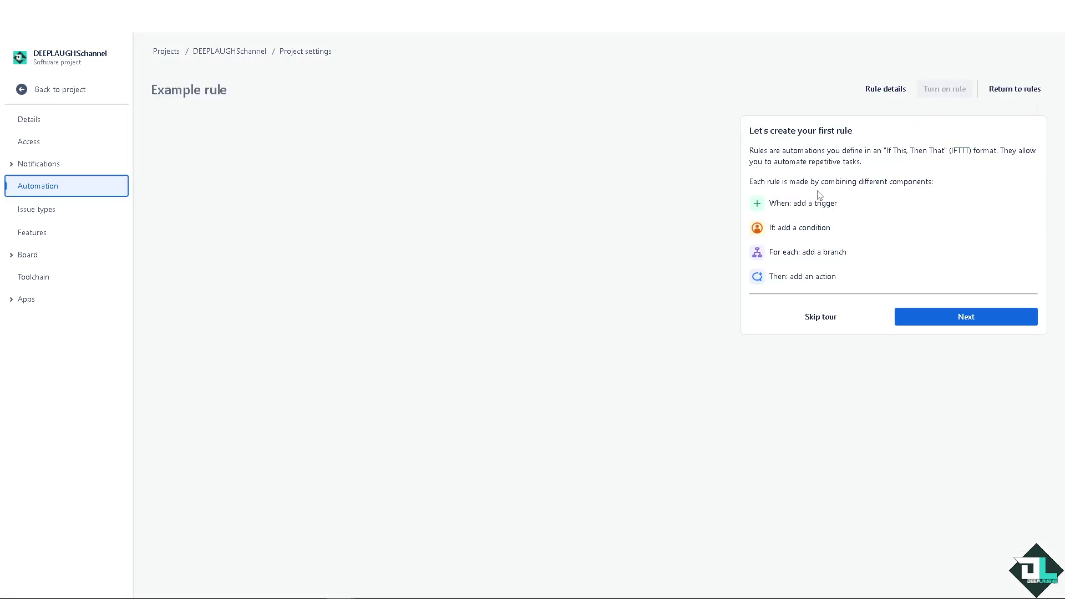
{"action": "left_click", "coordinate": [820, 320]}
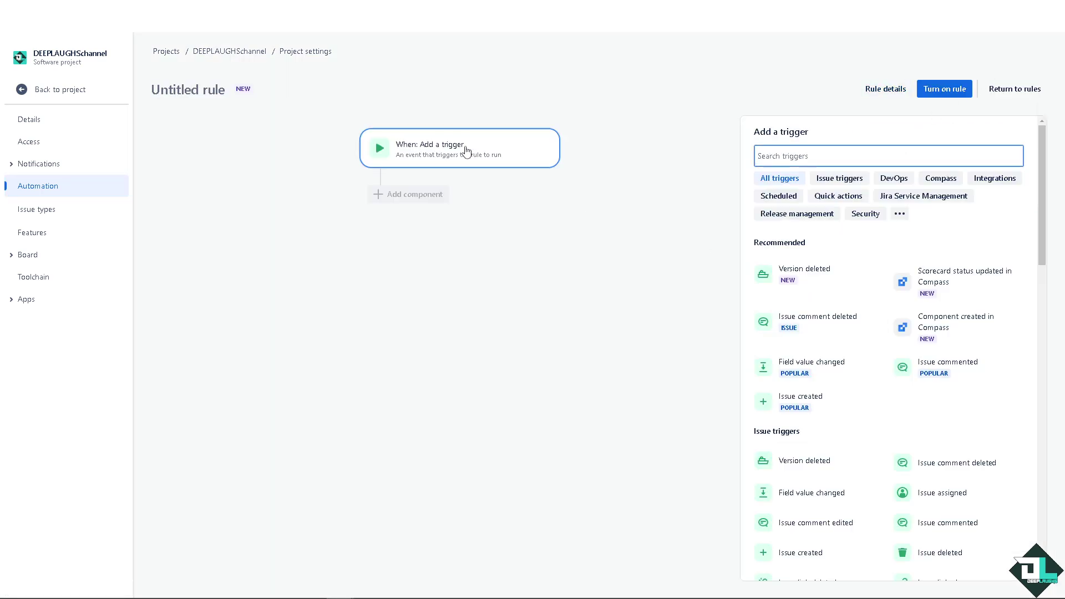
{"action": "left_click", "coordinate": [442, 155]}
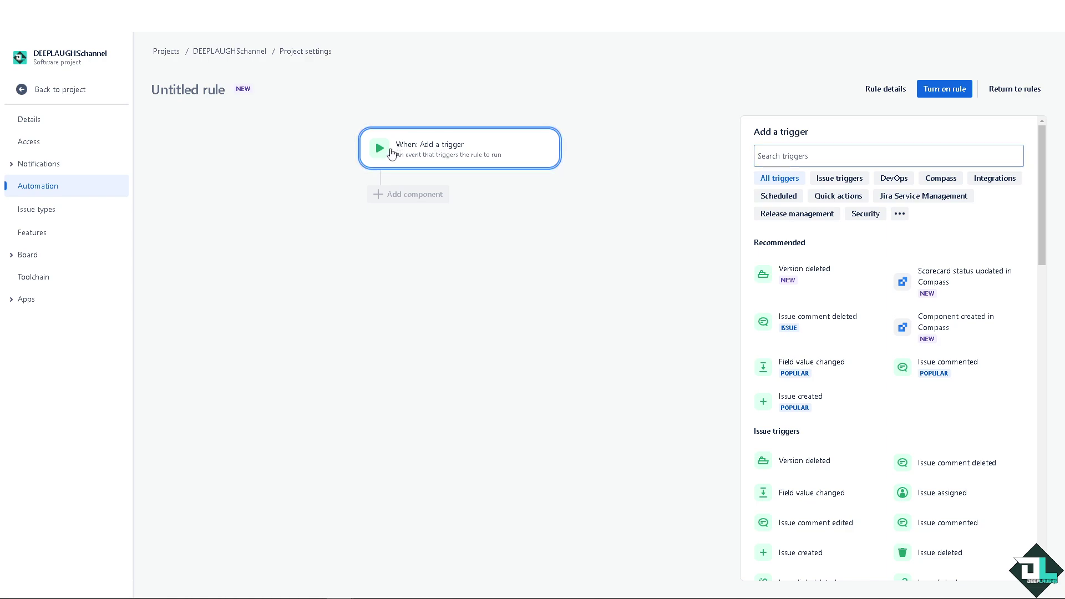
{"action": "left_click", "coordinate": [207, 91]}
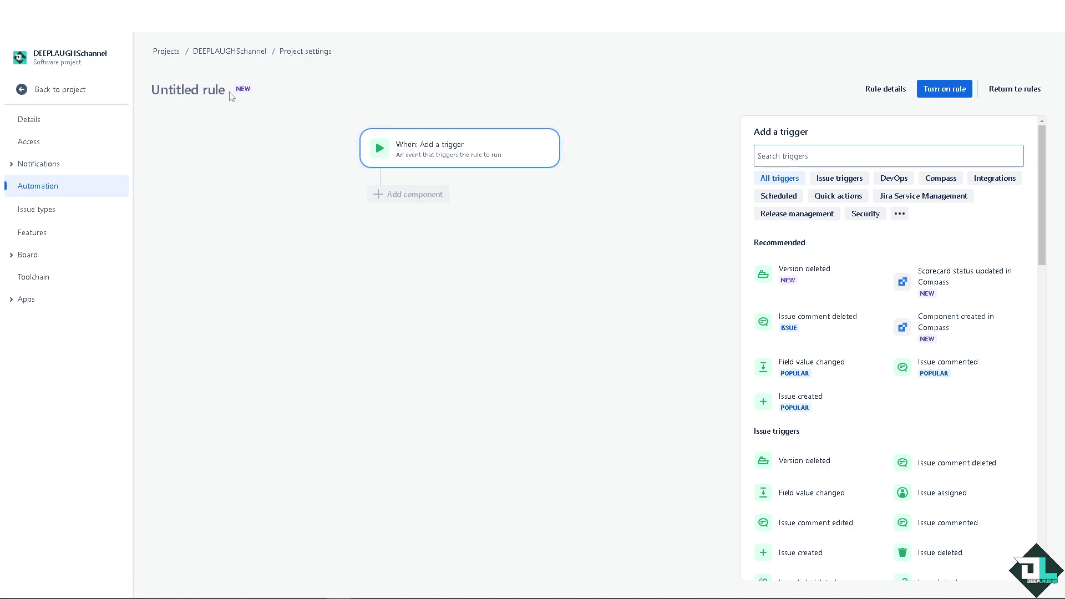
{"action": "left_click", "coordinate": [441, 152]}
{"action": "left_click", "coordinate": [821, 333]}
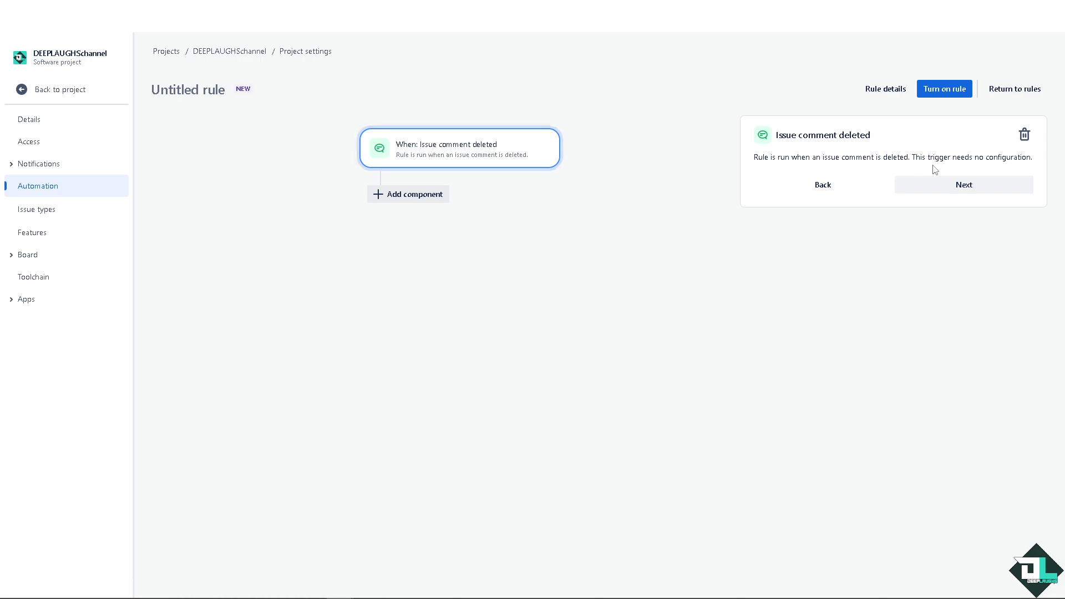
Step: Add an empty component after the trigger
{"action": "left_click", "coordinate": [433, 200]}
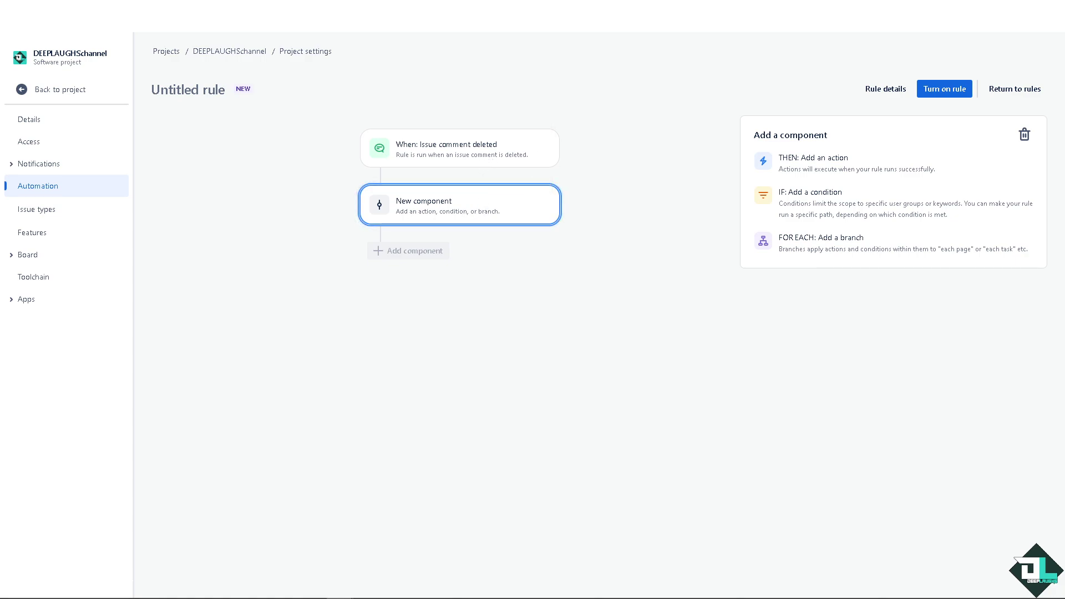
Step: Make the new step a 'Delete comment' action keeping the {{issue.comments.id}} smart value
{"action": "left_click", "coordinate": [955, 92]}
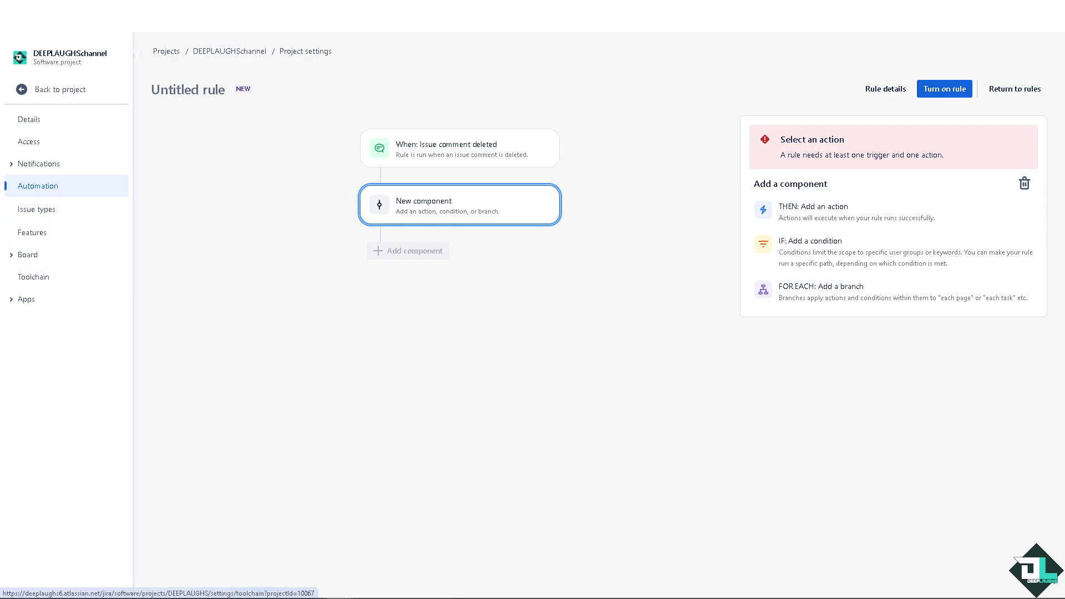
{"action": "left_click", "coordinate": [814, 206]}
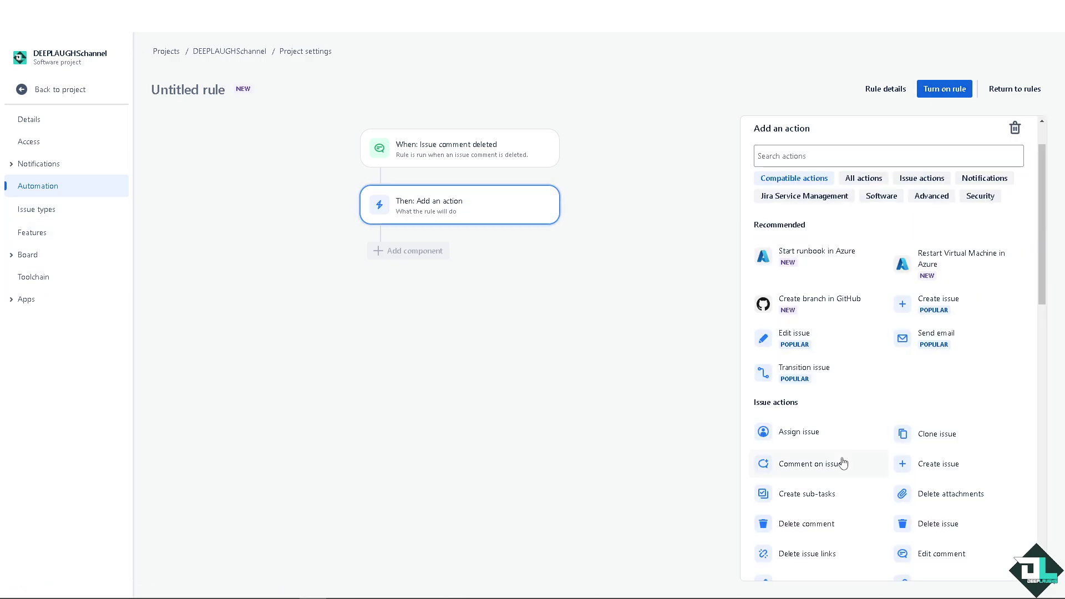
{"action": "left_click", "coordinate": [811, 526]}
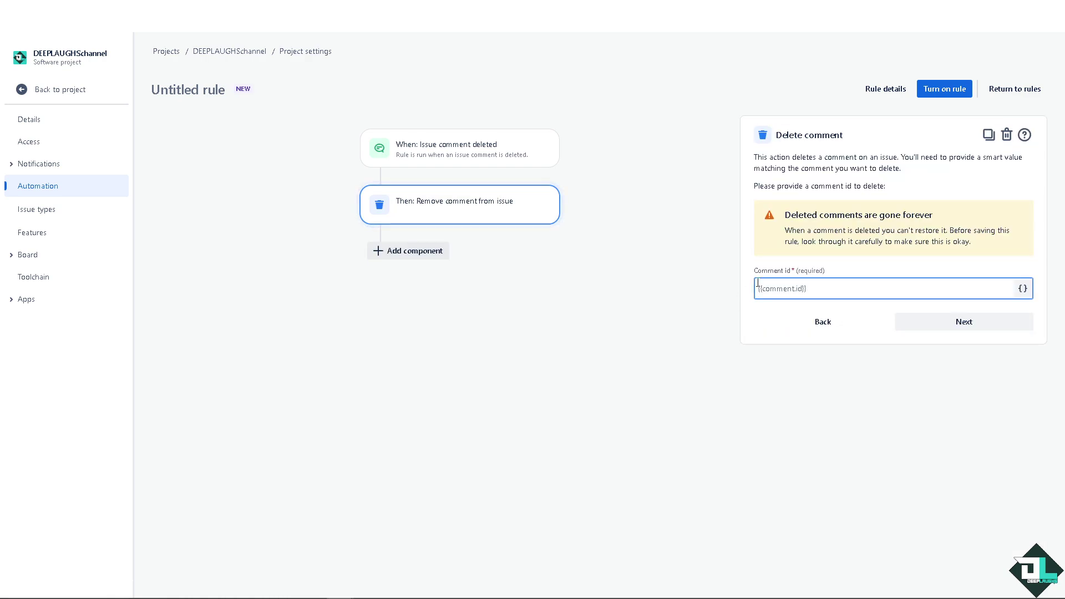
{"action": "left_click", "coordinate": [982, 323]}
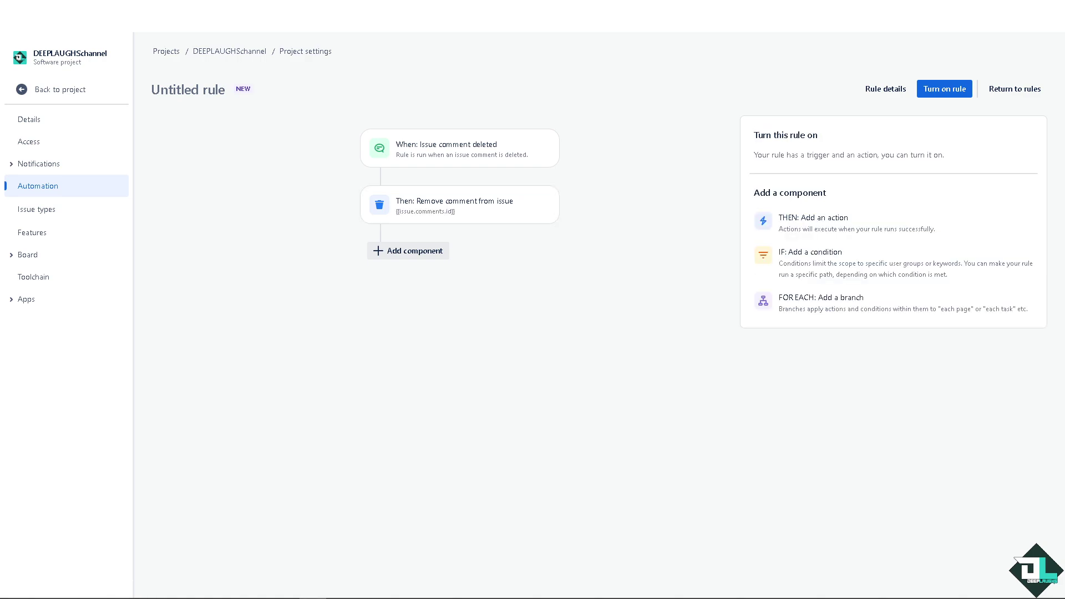
Step: Name the rule DeepLaughsAutomation from the suggested names, fixing mistyped letters
{"action": "left_click", "coordinate": [957, 90]}
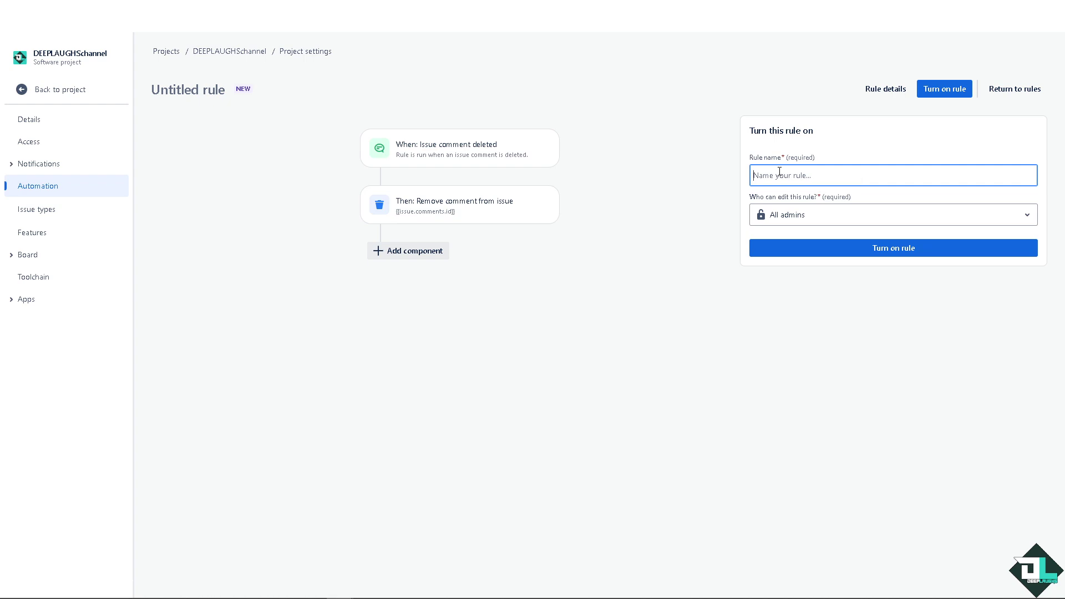
{"action": "left_click", "coordinate": [779, 172]}
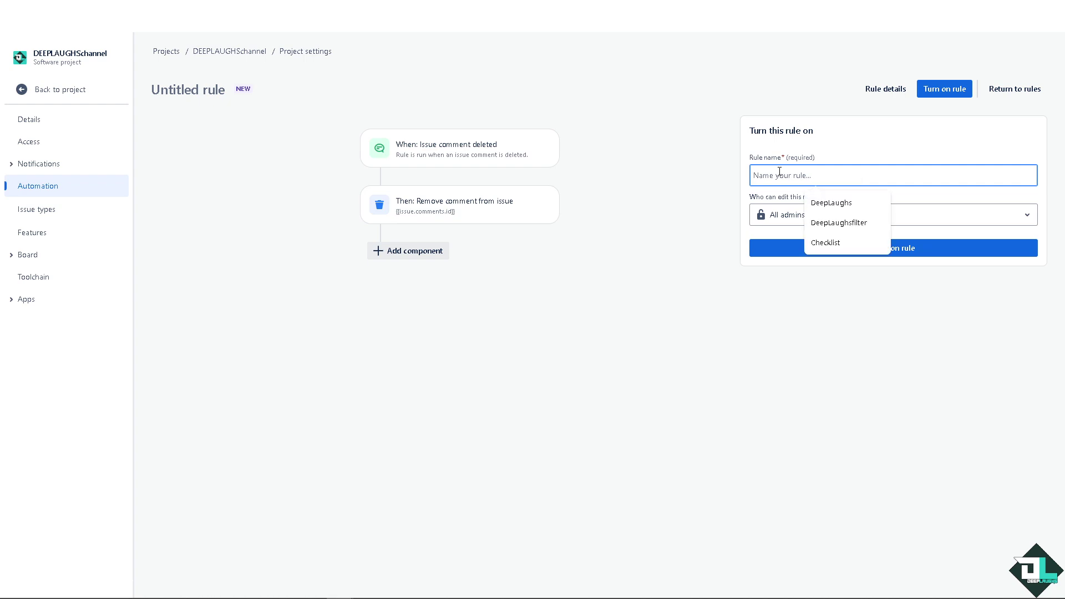
{"action": "left_click", "coordinate": [823, 203]}
{"action": "type", "text": "Au"}
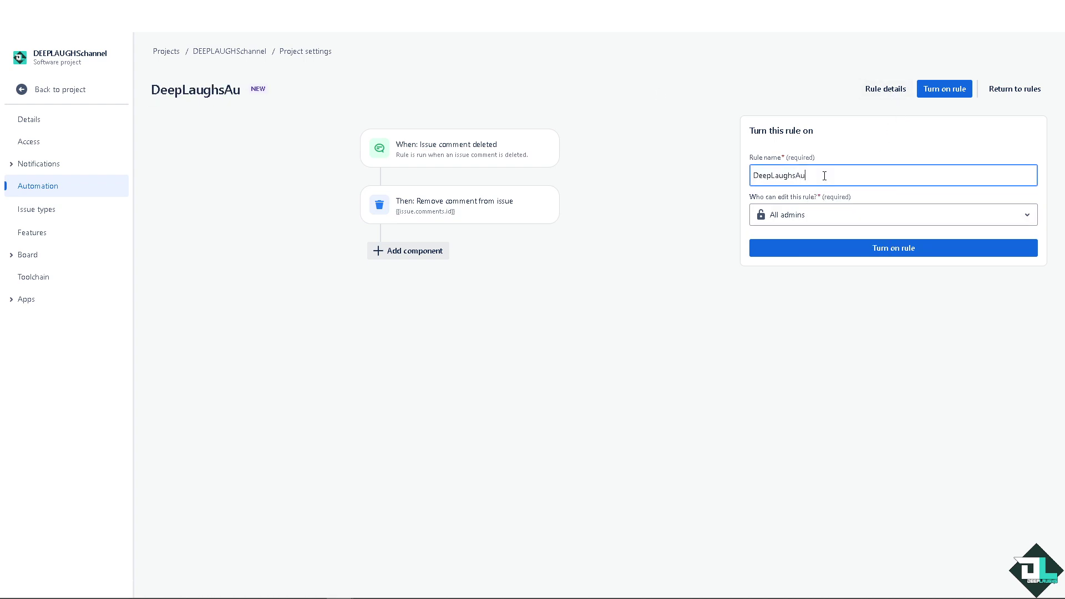
{"action": "type", "text": "nmne"}
{"action": "key", "text": "BackSpace"}
{"action": "key", "text": "BackSpace"}
{"action": "key", "text": "BackSpace"}
{"action": "key", "text": "BackSpace"}
{"action": "type", "text": "tomatio"}
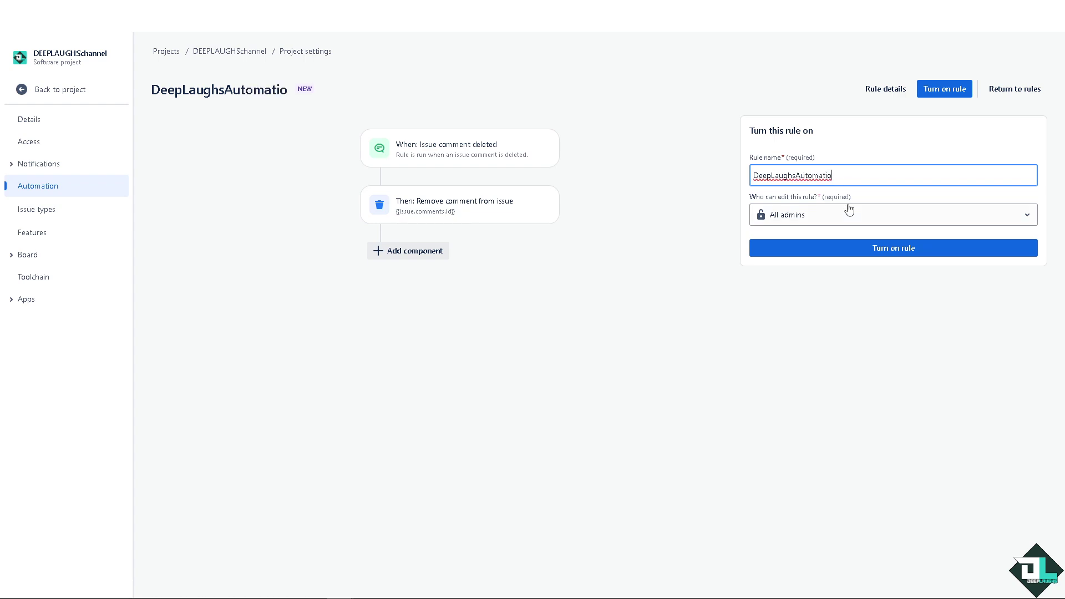
{"action": "type", "text": "n"}
Step: Keep 'All admins' as editors and turn the rule on
{"action": "left_click", "coordinate": [796, 219]}
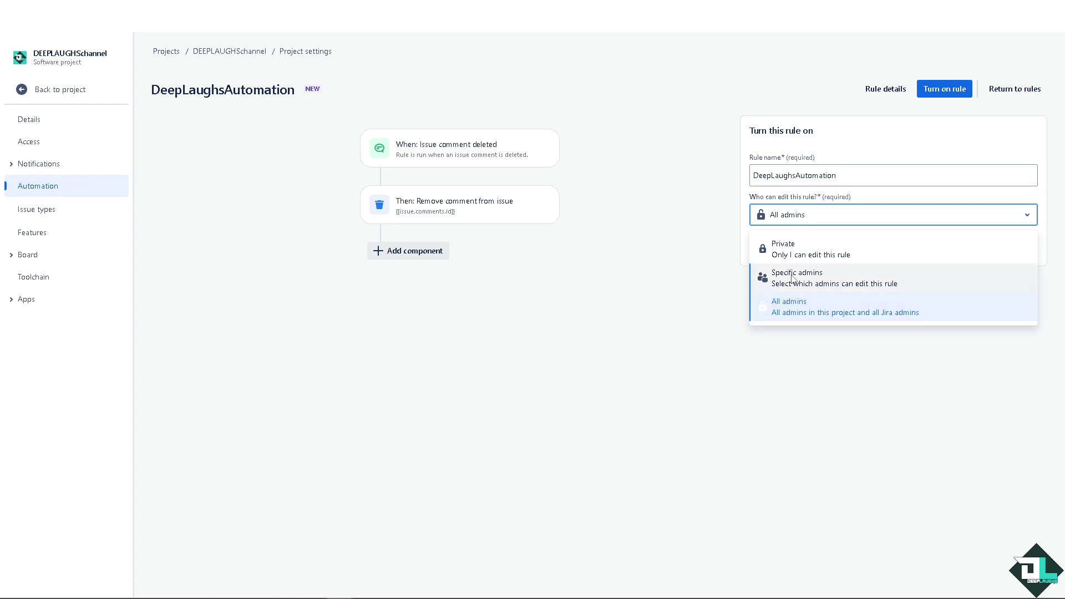
{"action": "left_click", "coordinate": [684, 292]}
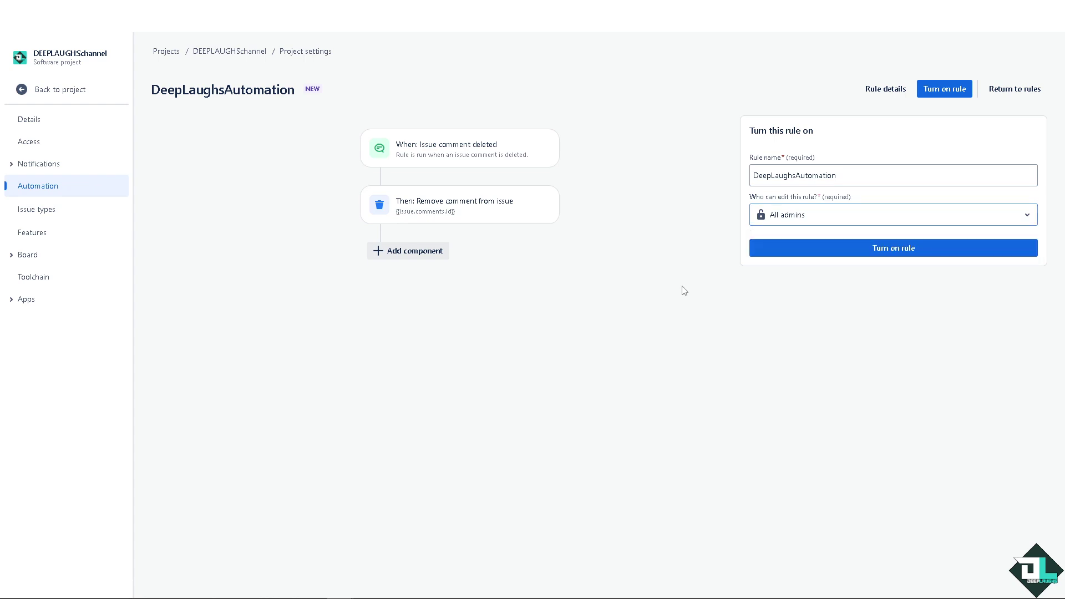
{"action": "left_click", "coordinate": [905, 254]}
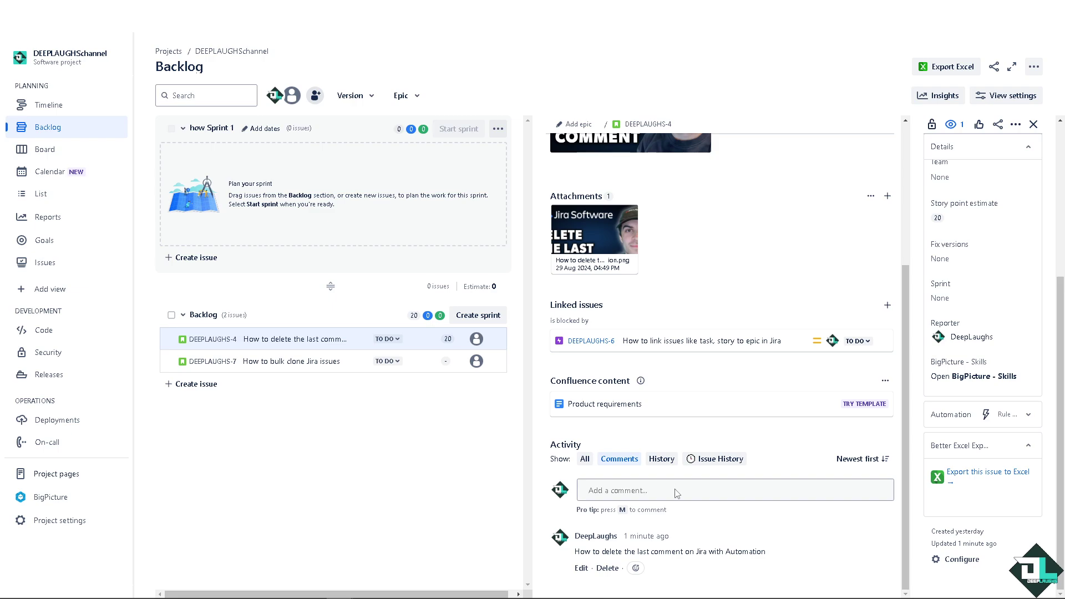
Step: Paste and save the comment on DEEPLAUGHS-4, then expand the issue's Automation section
{"action": "left_click", "coordinate": [676, 491]}
{"action": "key", "text": "ctrl+v"}
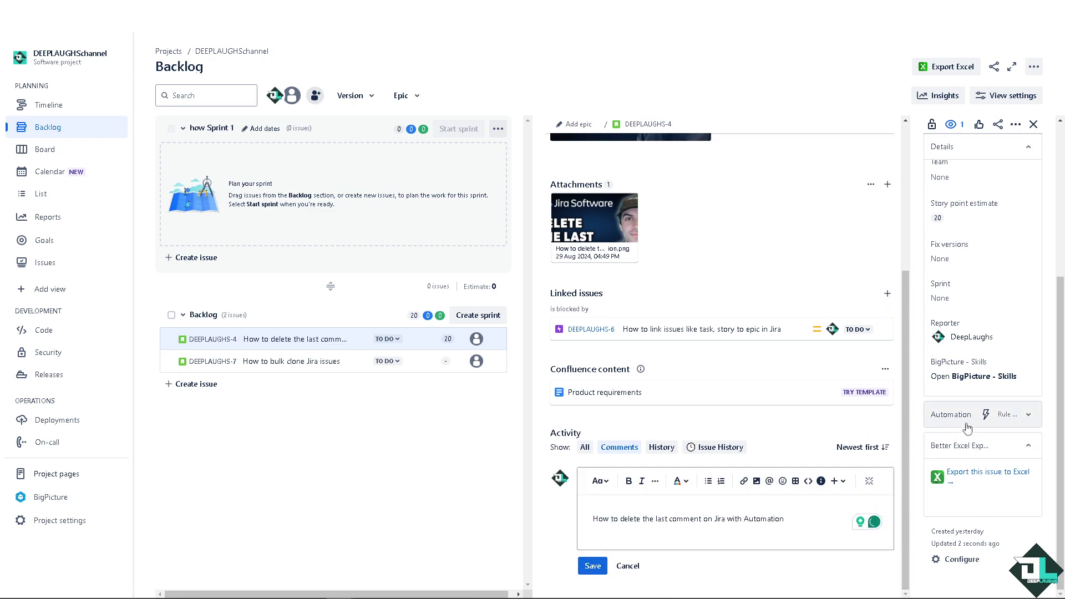
{"action": "left_click", "coordinate": [593, 566]}
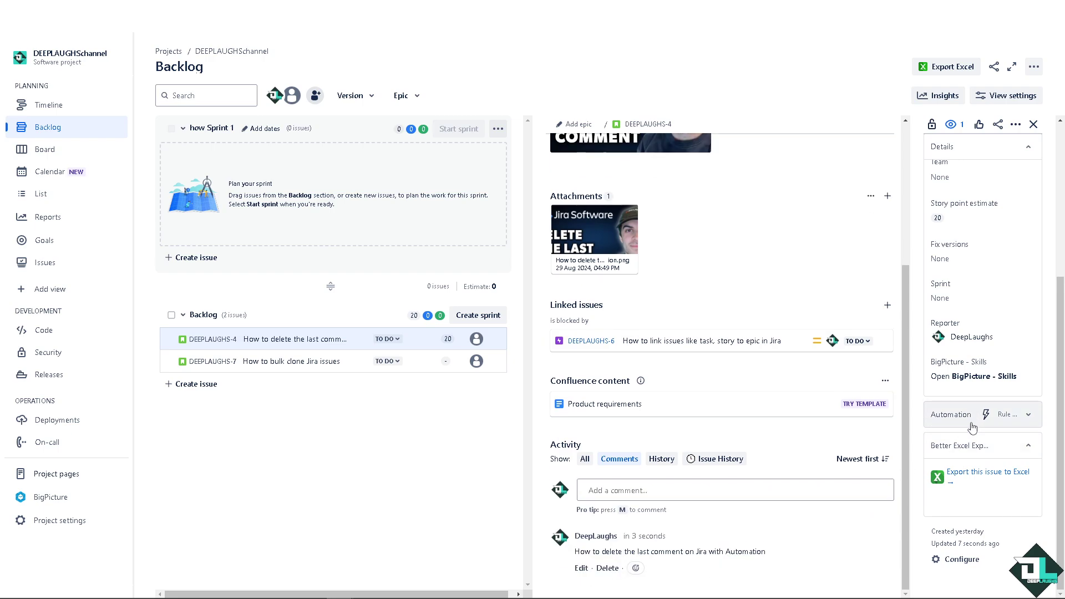
{"action": "left_click", "coordinate": [972, 425]}
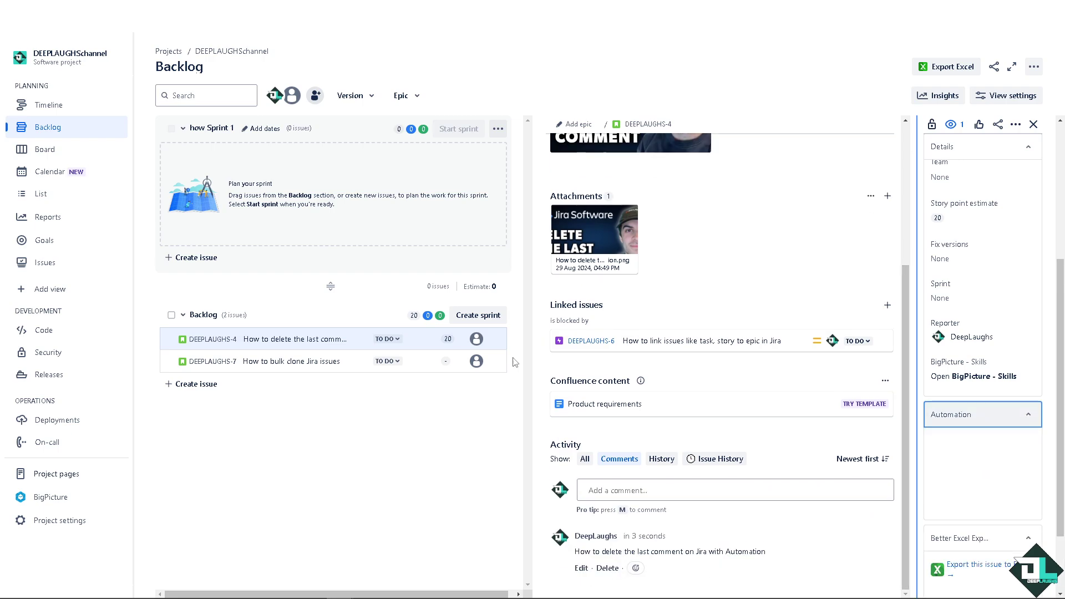